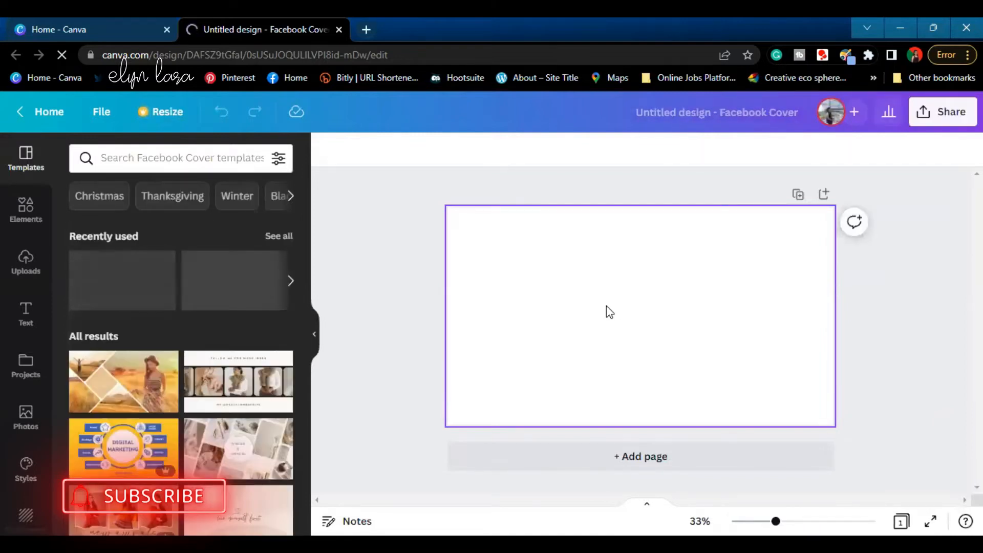
# Search the elements for "fluffy alphabet" and add the red fluffy letter N to the blank page
pyautogui.click(25, 210)
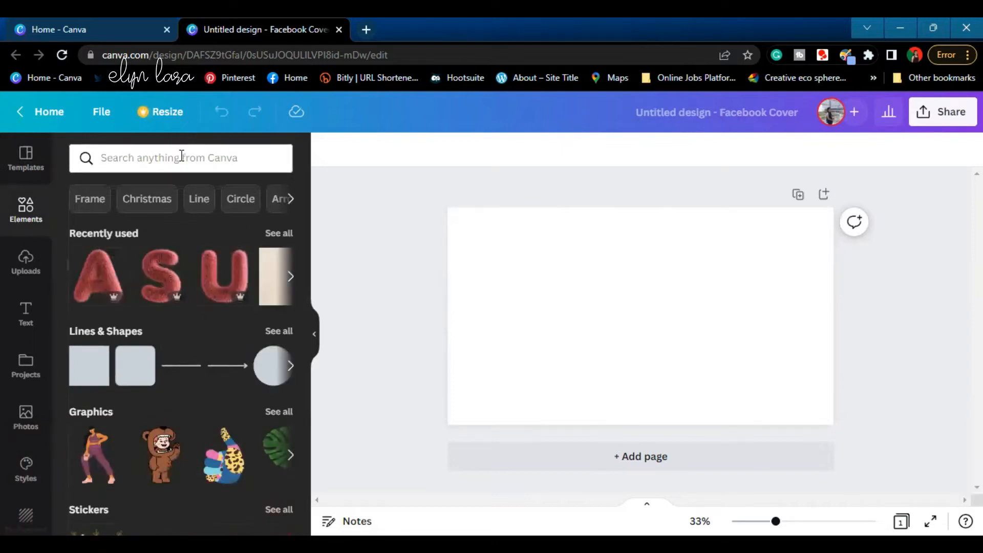
pyautogui.click(158, 161)
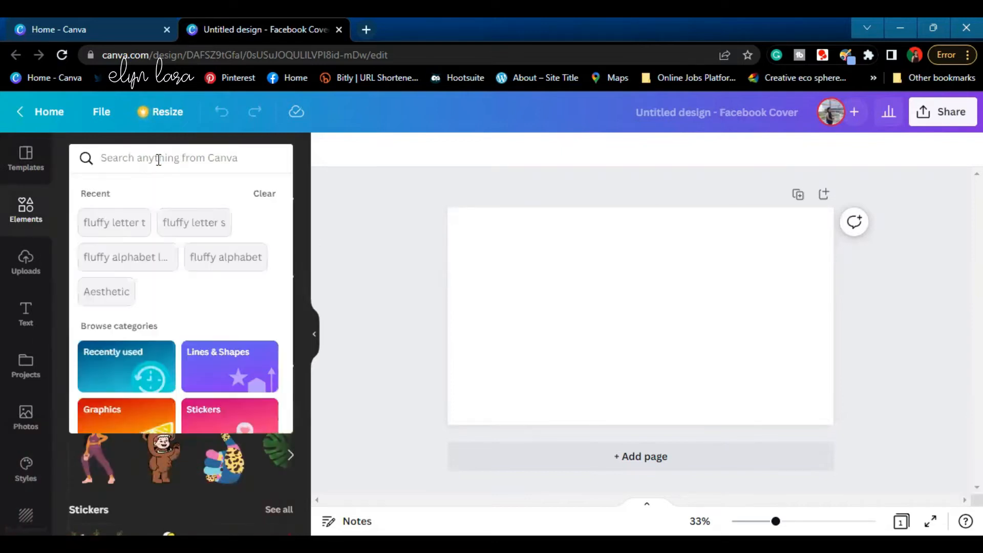
pyautogui.write('fluff')
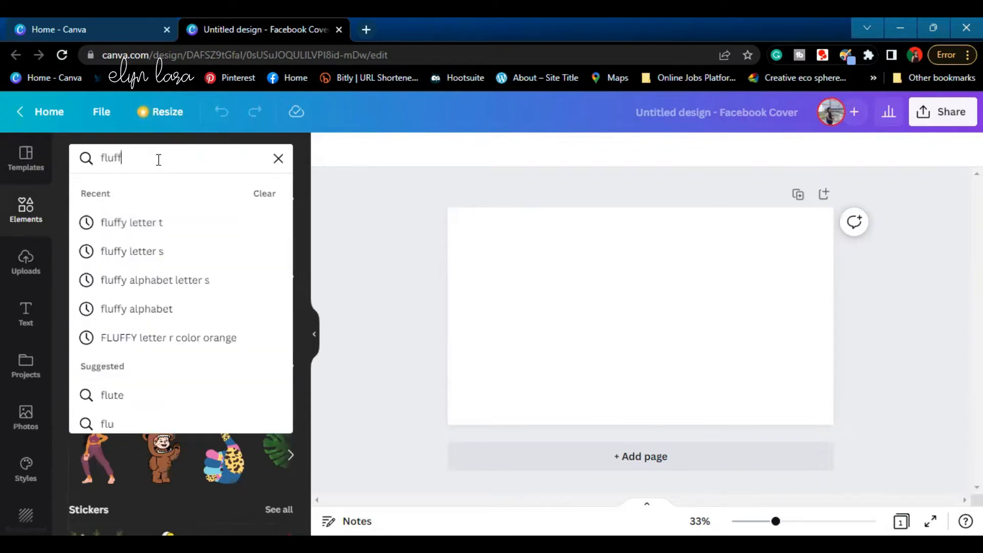
pyautogui.write('y al')
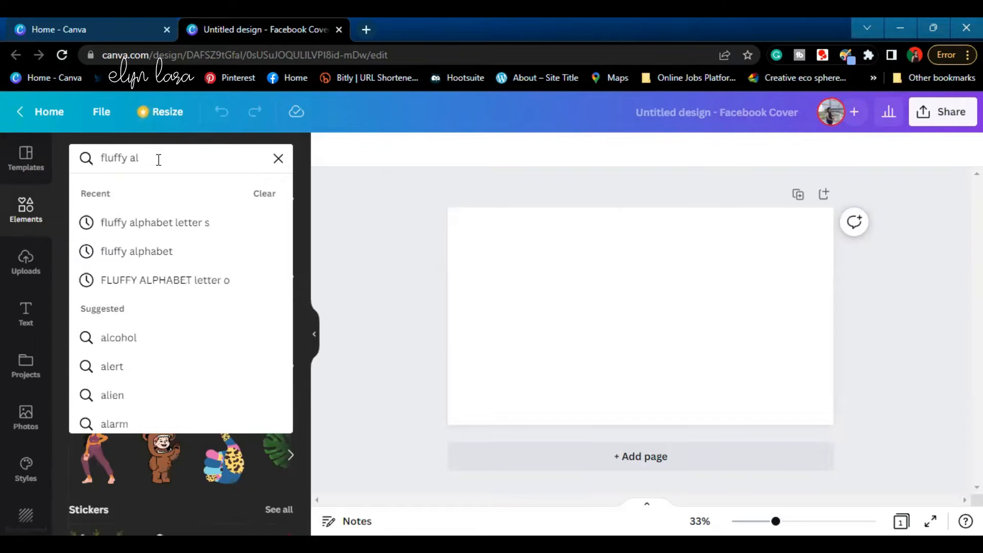
pyautogui.click(165, 254)
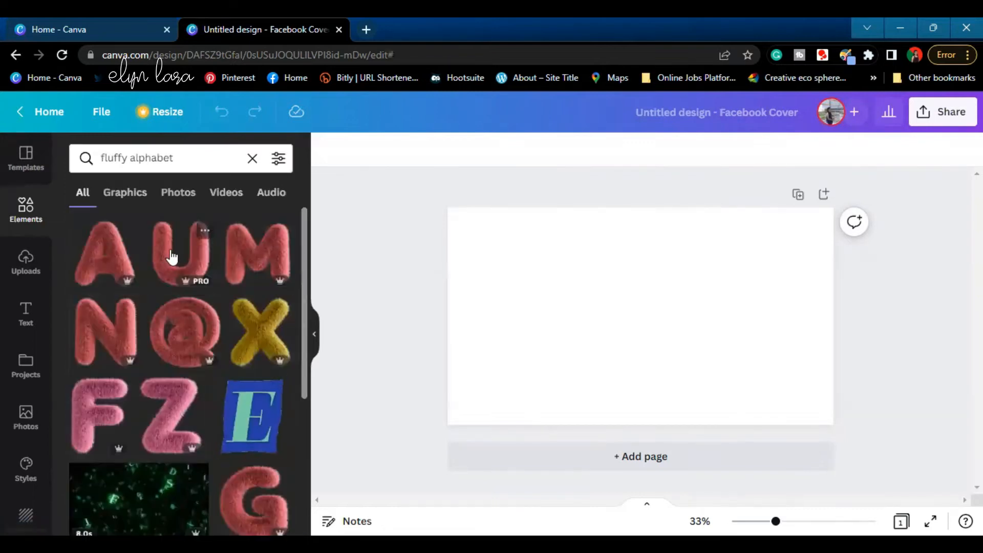
pyautogui.click(249, 252)
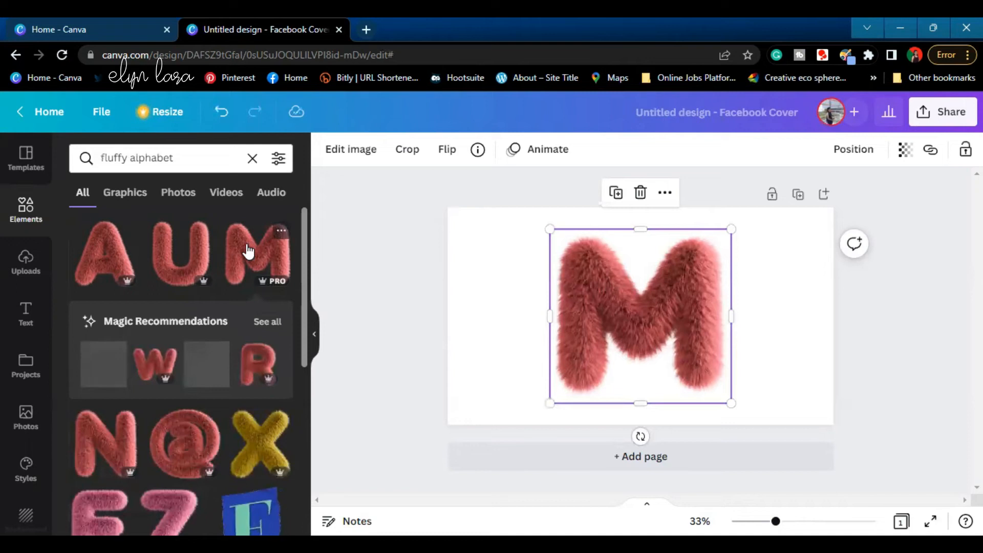
pyautogui.click(126, 447)
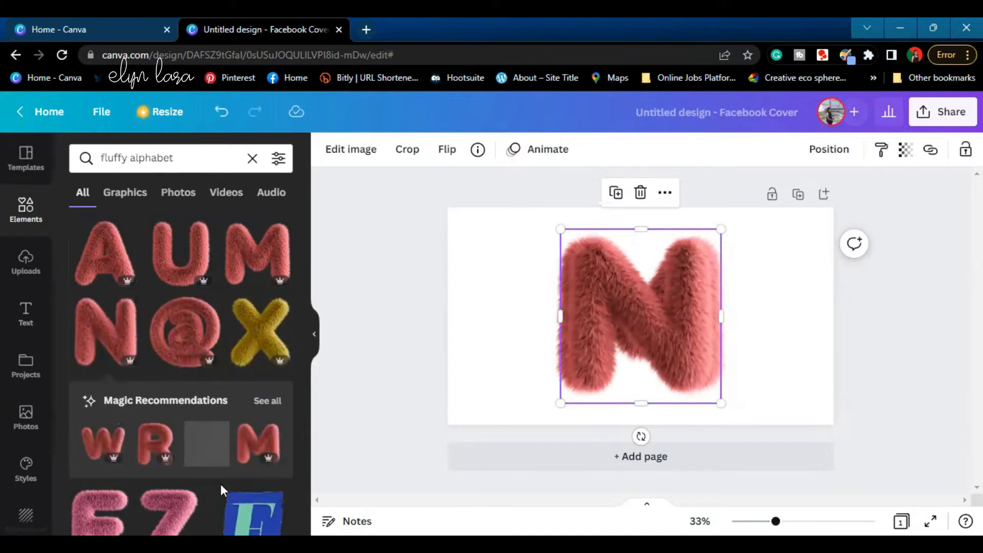
# Open the full set of magic recommendations for the N and add the matching red fluffy letter A to the page
pyautogui.scroll(-7, 210, 435)
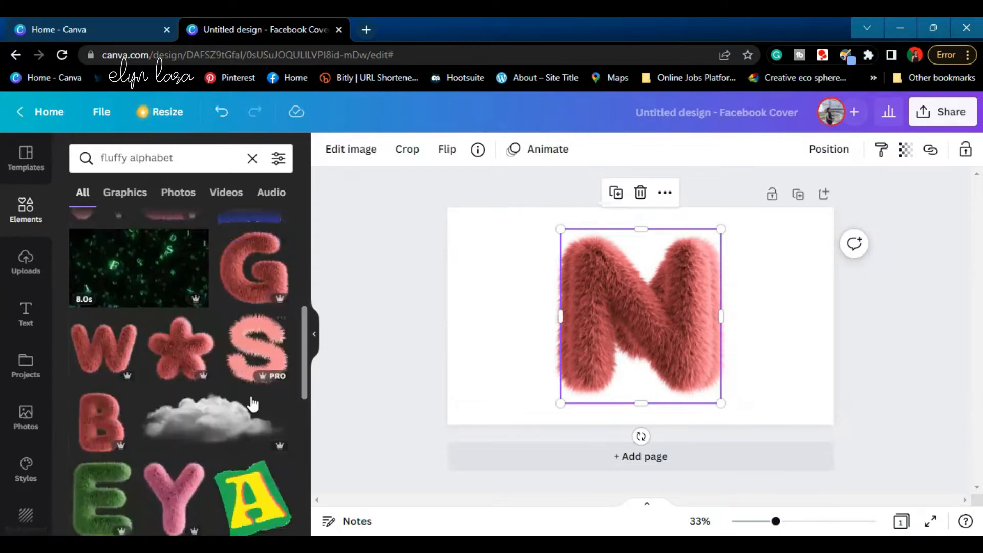
pyautogui.scroll(-5, 245, 404)
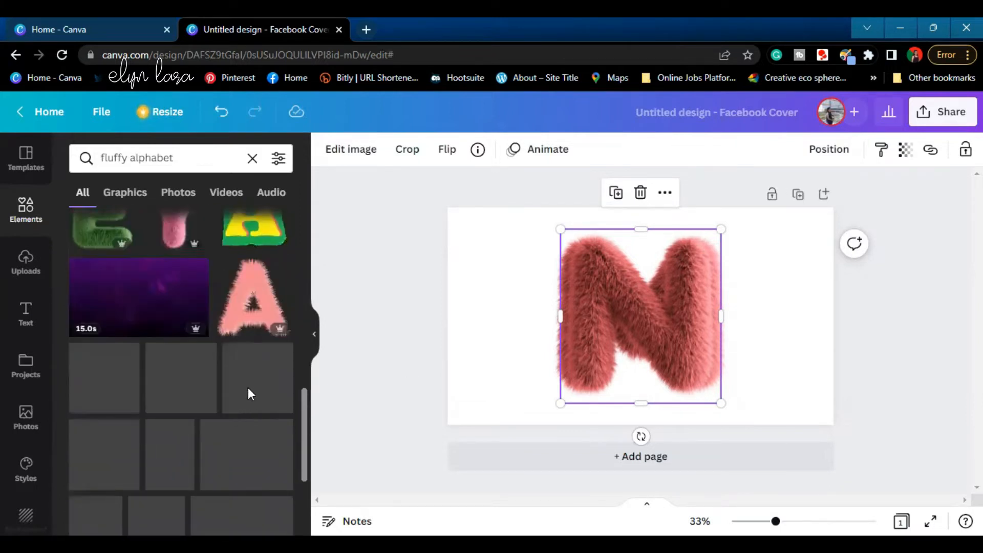
pyautogui.scroll(2, 201, 399)
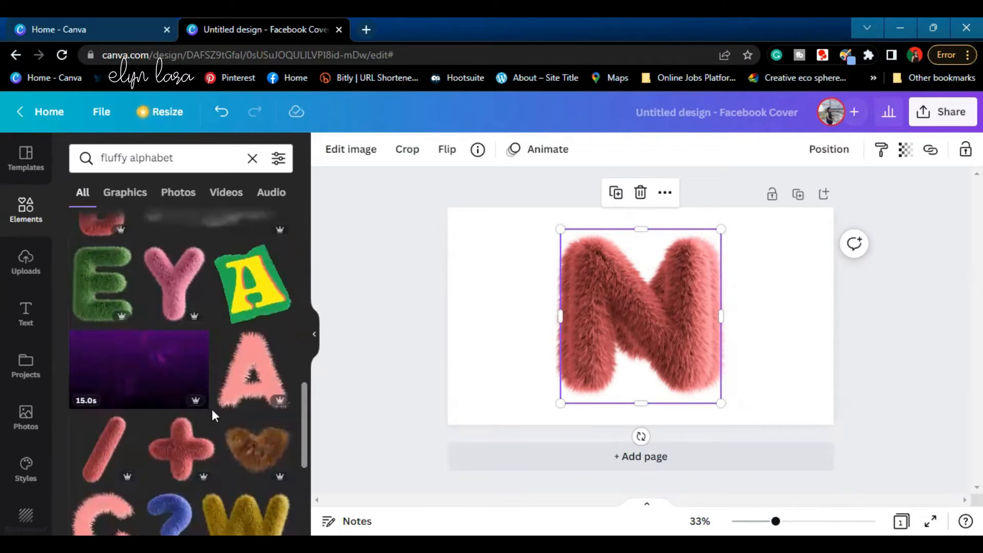
pyautogui.scroll(4, 212, 410)
pyautogui.scroll(5, 214, 412)
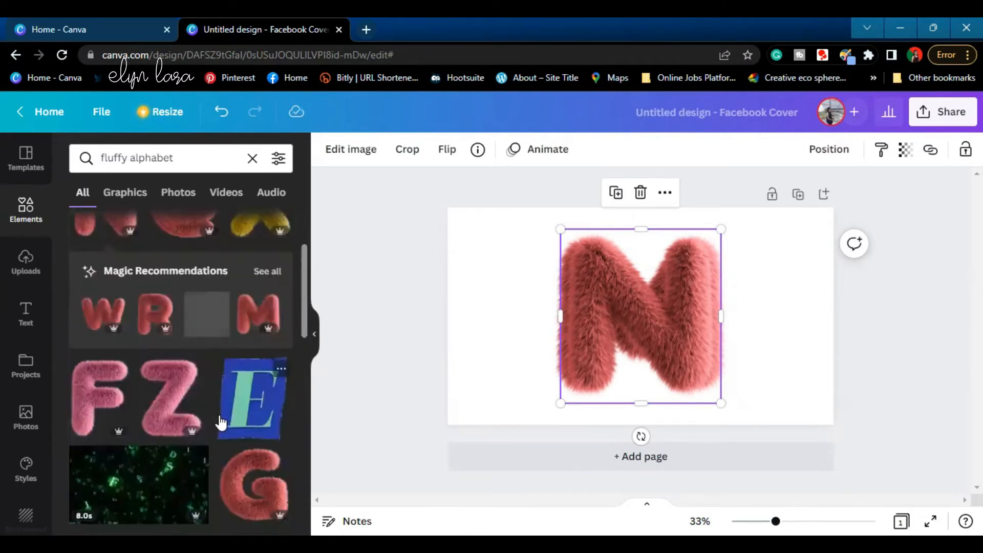
pyautogui.click(269, 272)
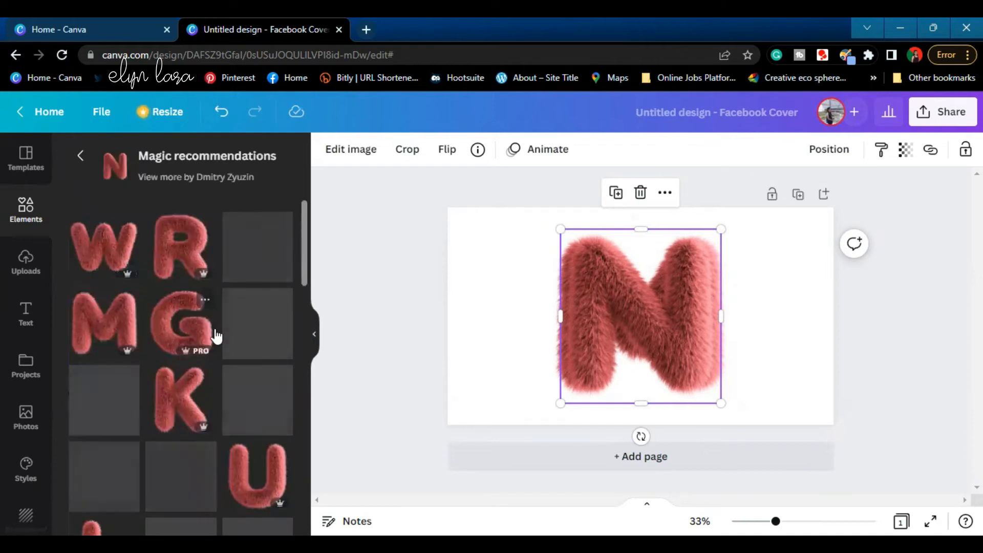
pyautogui.scroll(-4, 176, 446)
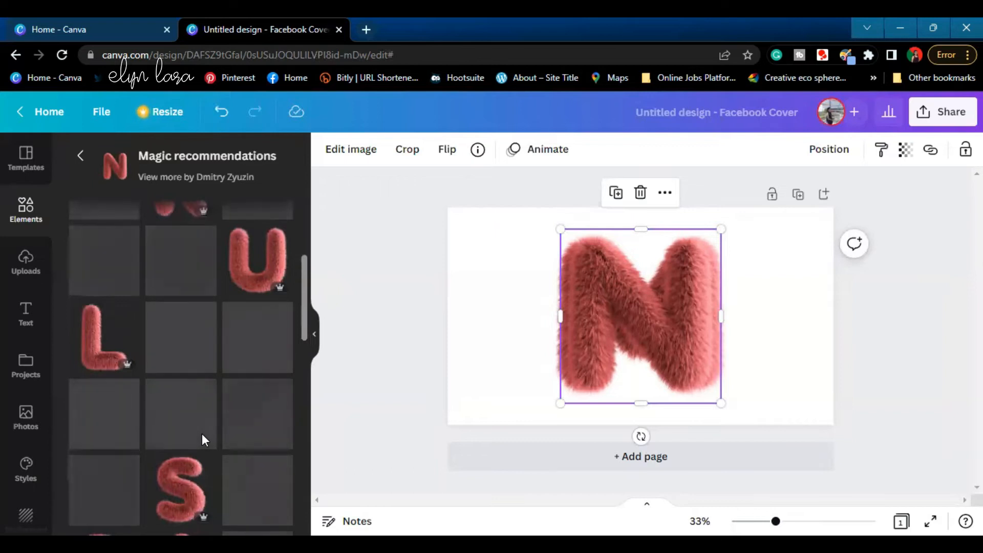
pyautogui.scroll(4, 226, 397)
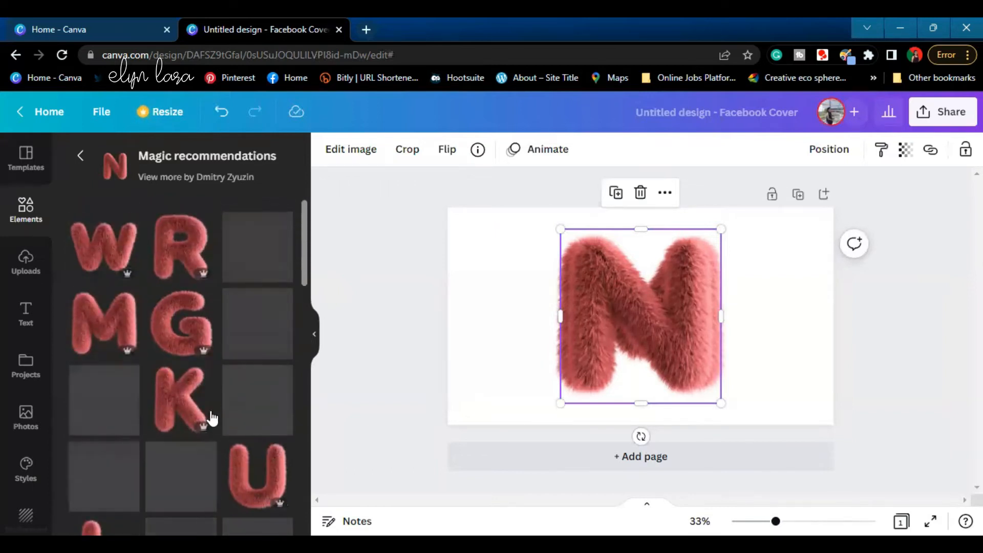
pyautogui.scroll(-7, 205, 434)
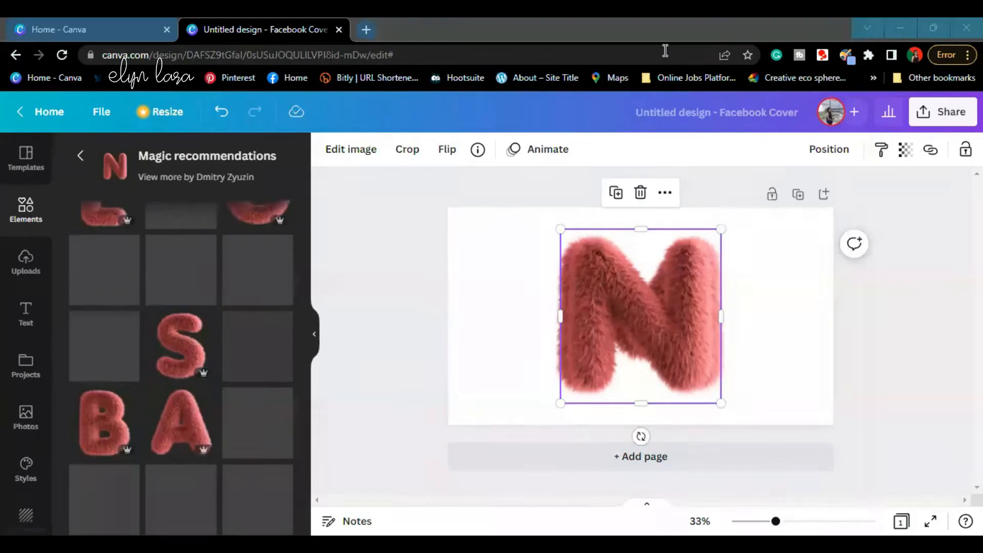
pyautogui.click(169, 437)
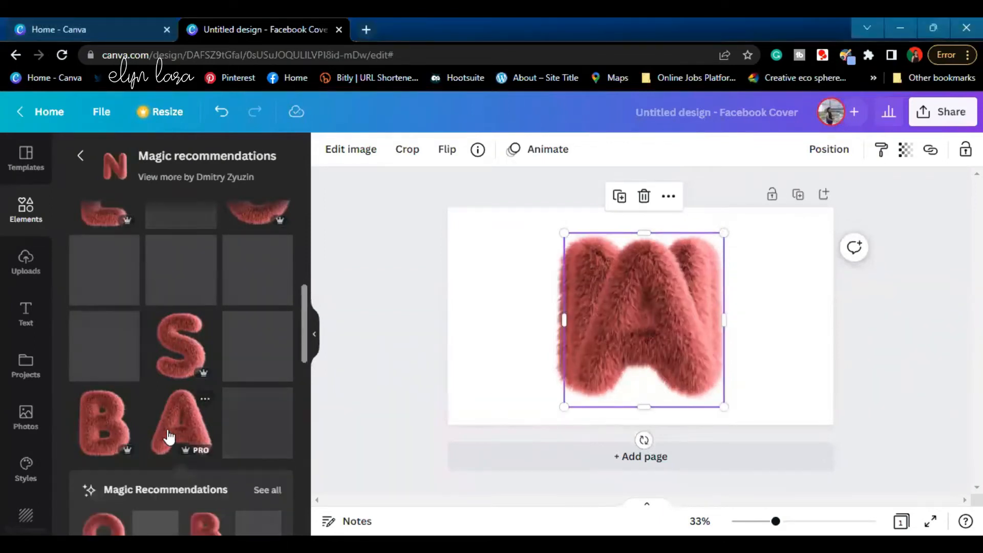
# Find the matching red fluffy letter O among the magic recommendations and add it to the page
pyautogui.scroll(5, 189, 428)
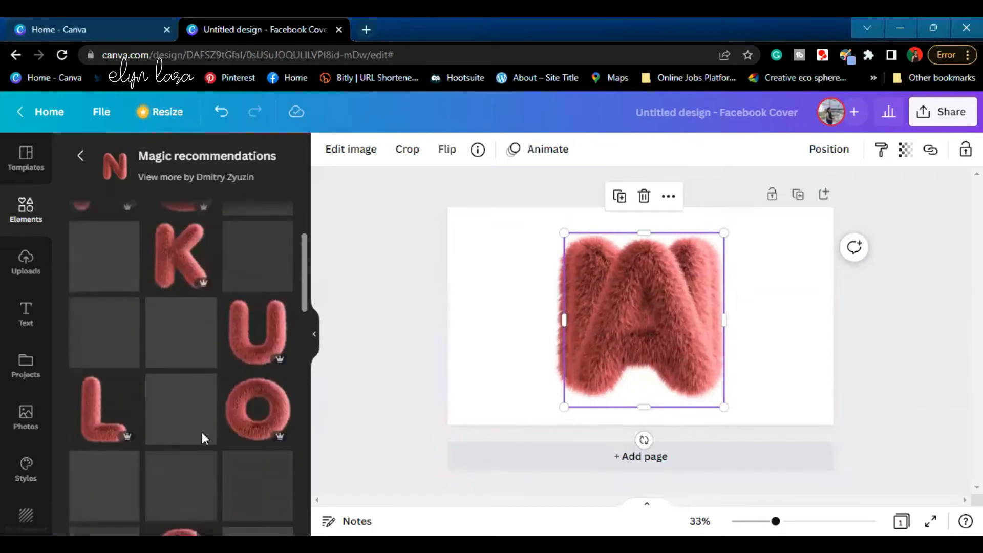
pyautogui.scroll(3, 204, 434)
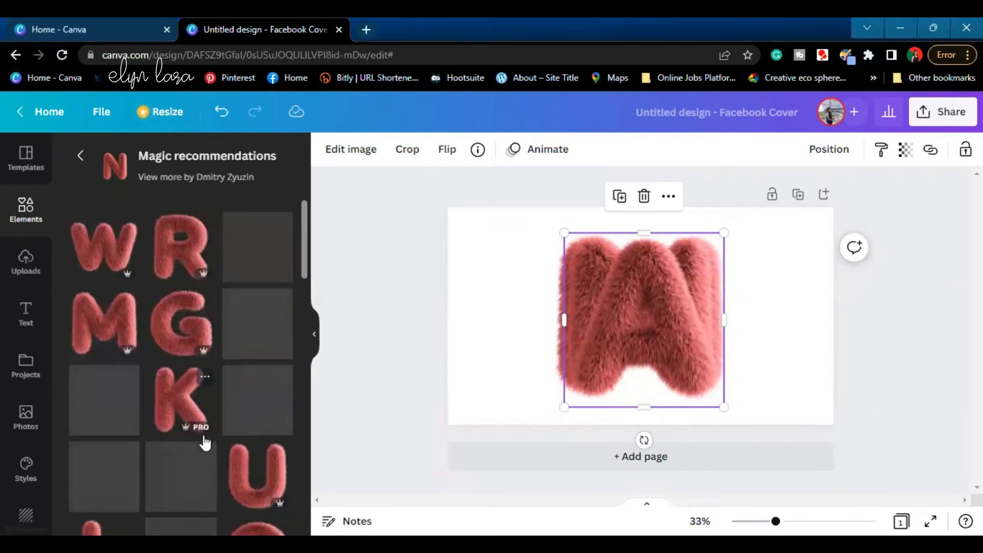
pyautogui.scroll(-5, 205, 443)
pyautogui.scroll(-10, 219, 454)
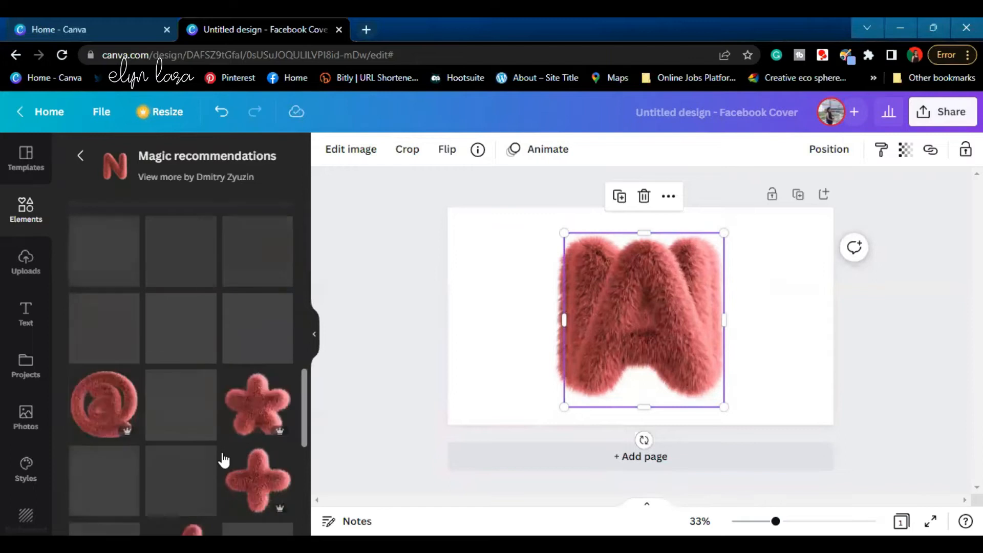
pyautogui.scroll(10, 227, 455)
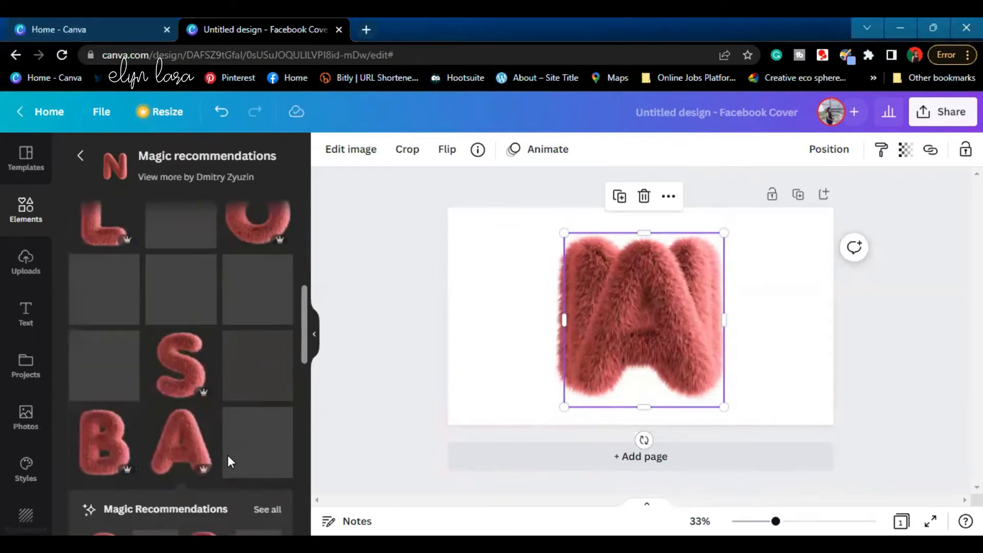
pyautogui.scroll(-3, 228, 456)
pyautogui.scroll(4, 229, 458)
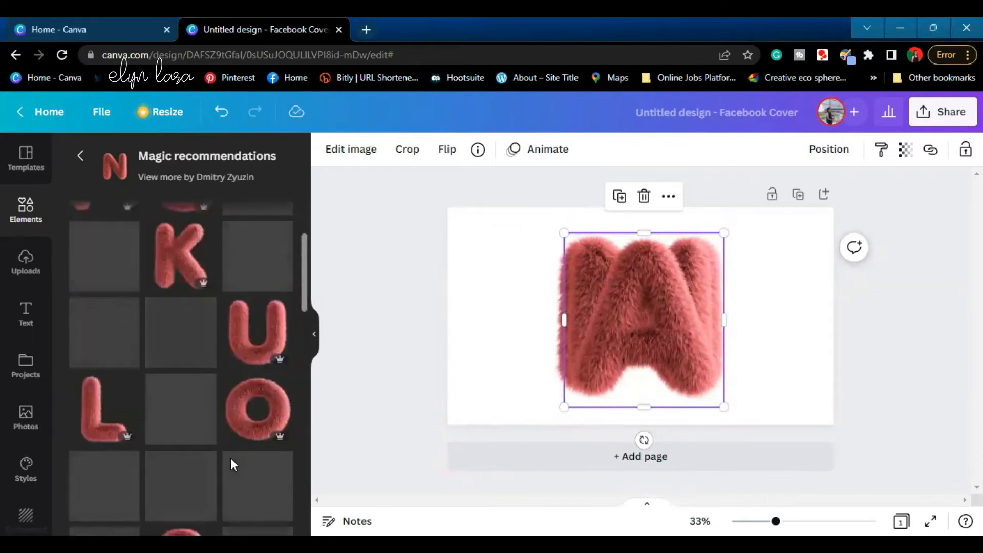
pyautogui.click(254, 417)
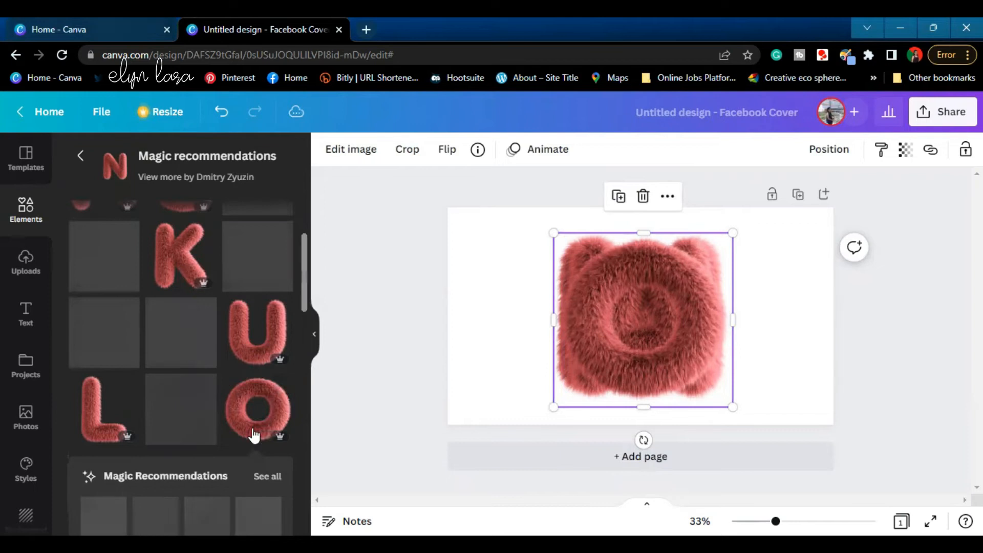
# Leave the magic recommendations and search the elements for "fluffy letter D"
pyautogui.scroll(1, 204, 418)
pyautogui.scroll(3, 205, 416)
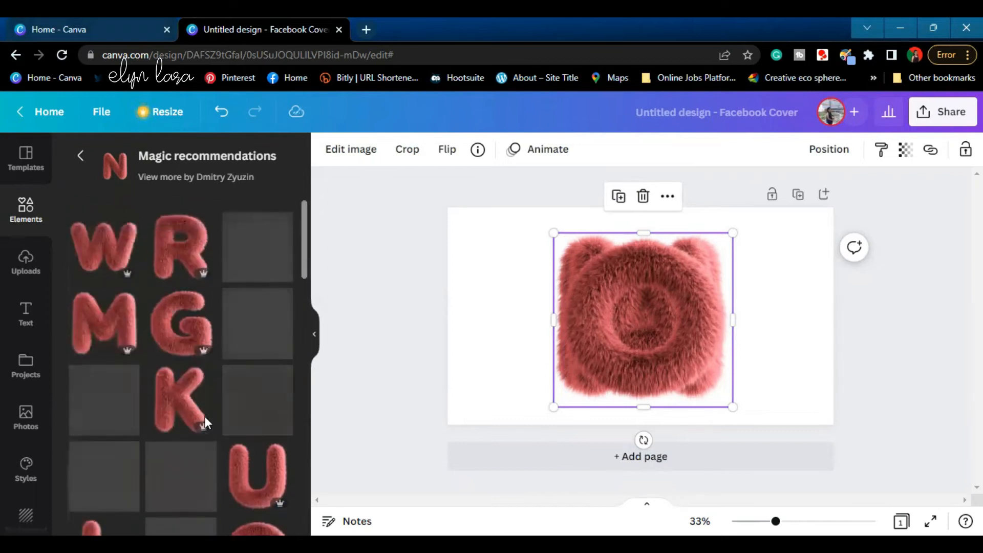
pyautogui.scroll(-5, 208, 428)
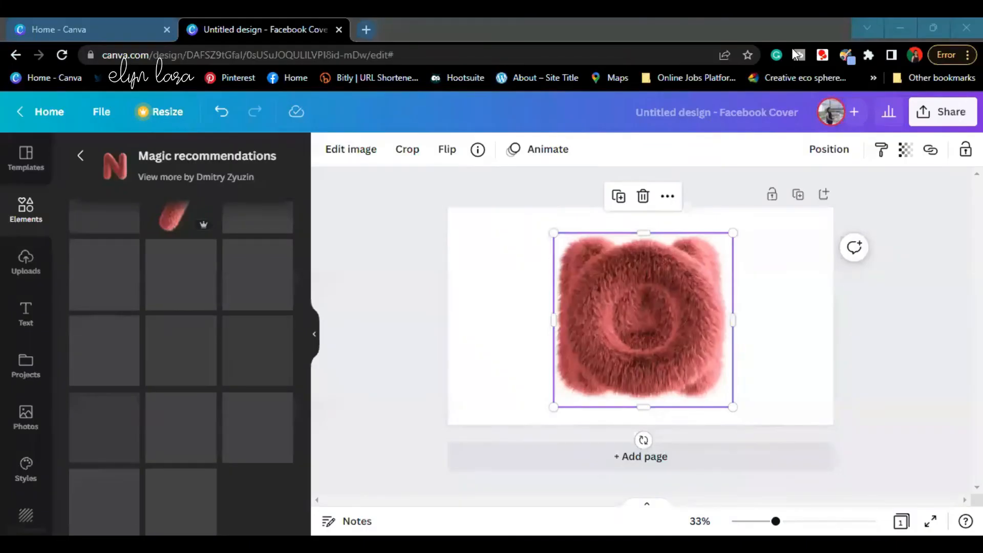
pyautogui.click(81, 158)
pyautogui.click(209, 159)
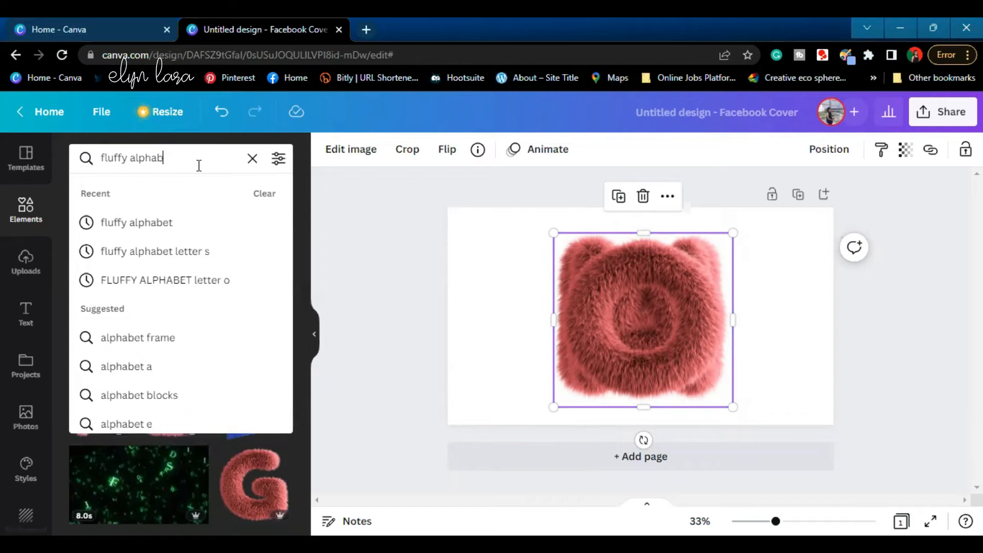
pyautogui.press('BackSpace')
pyautogui.write('l')
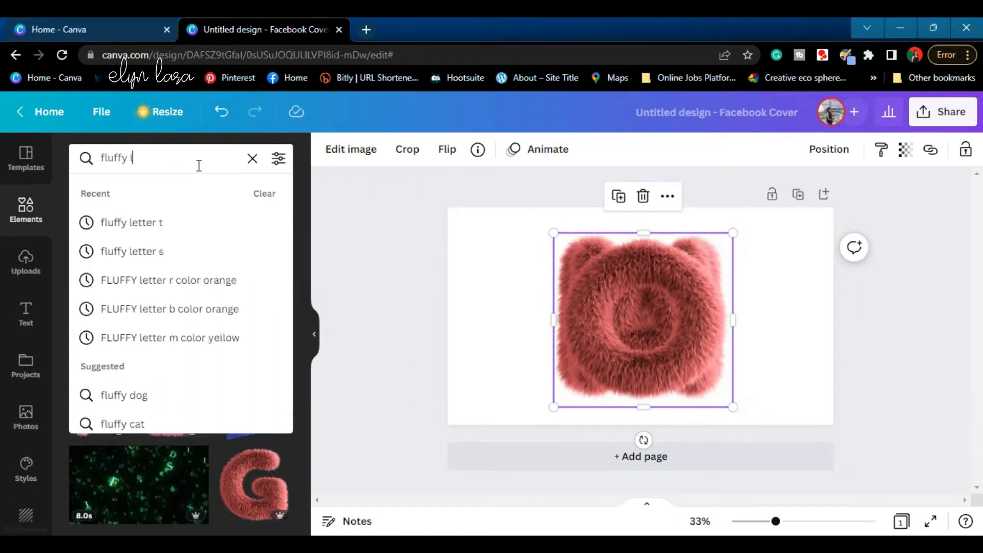
pyautogui.write('etter')
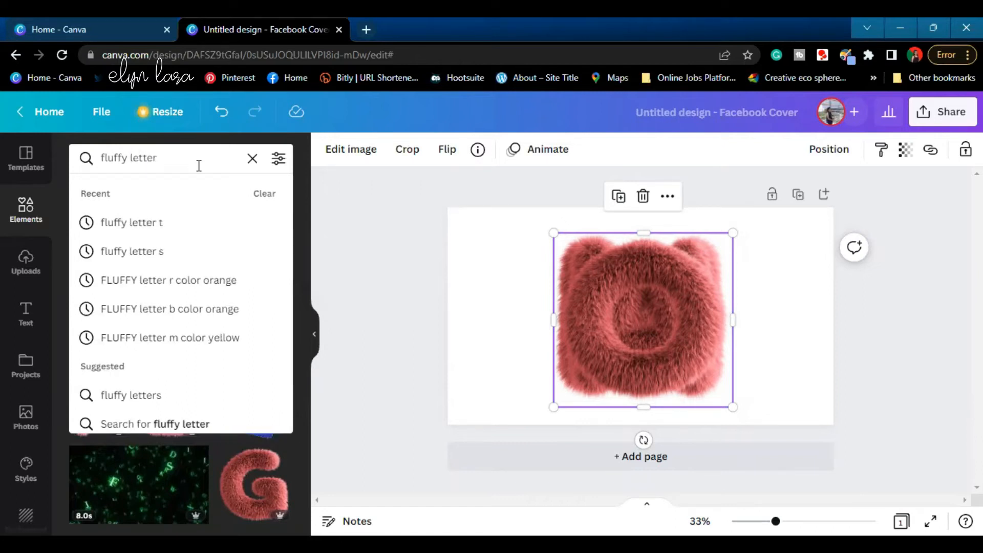
pyautogui.write(' D')
pyautogui.press('Return')
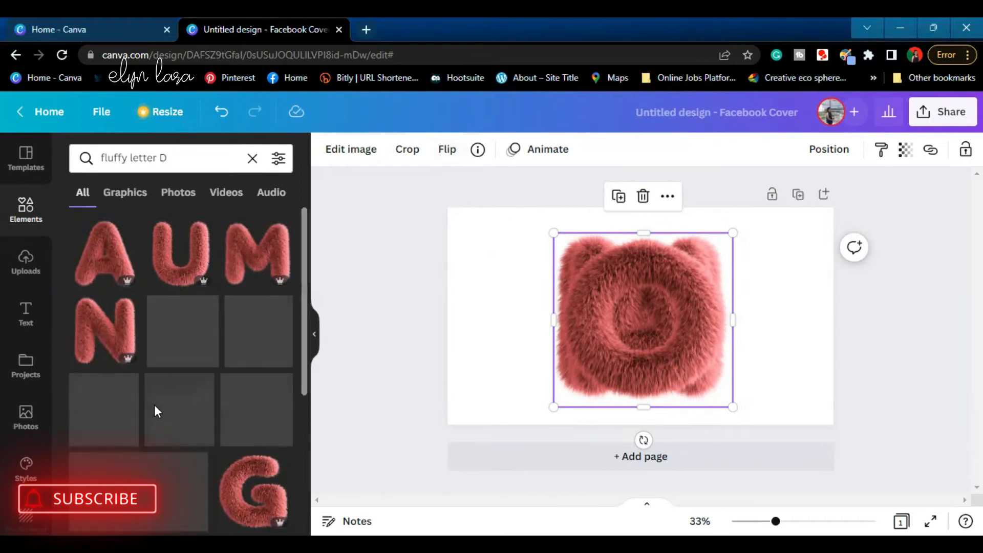
# Add the red fluffy letter D from the search results to the page
pyautogui.scroll(-5, 209, 450)
pyautogui.scroll(-3, 215, 453)
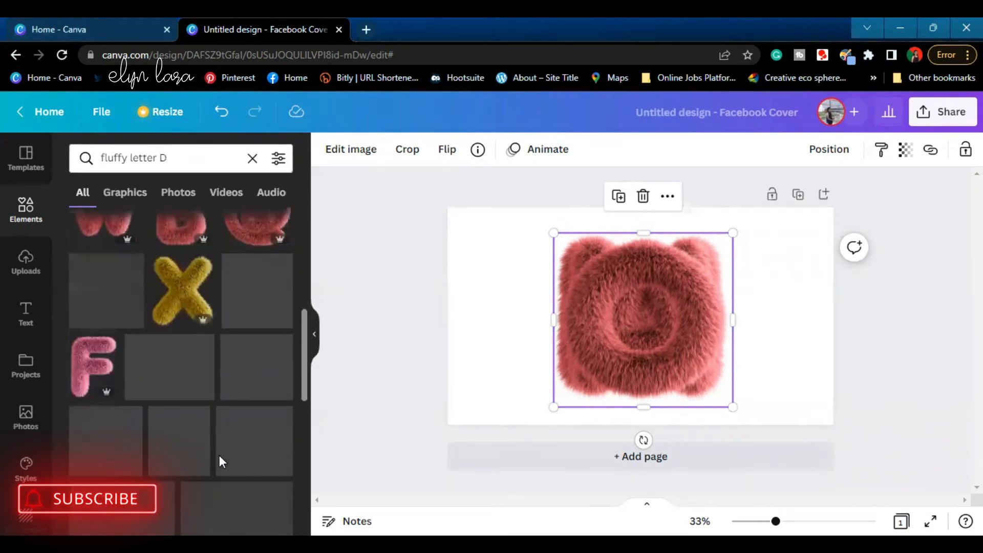
pyautogui.scroll(10, 219, 460)
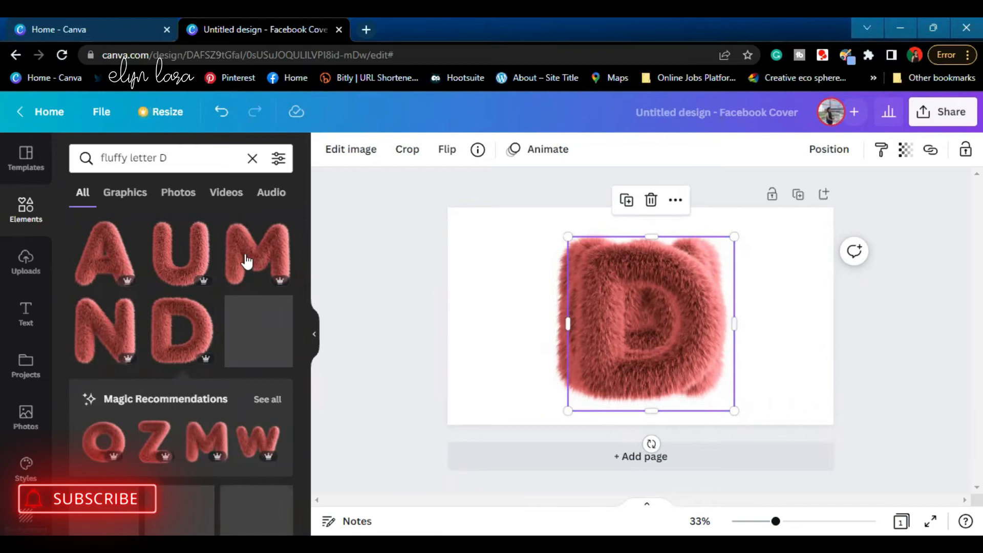
# Search the elements for "fluffy letter y" and add the red fluffy letter Y to the page
pyautogui.click(209, 167)
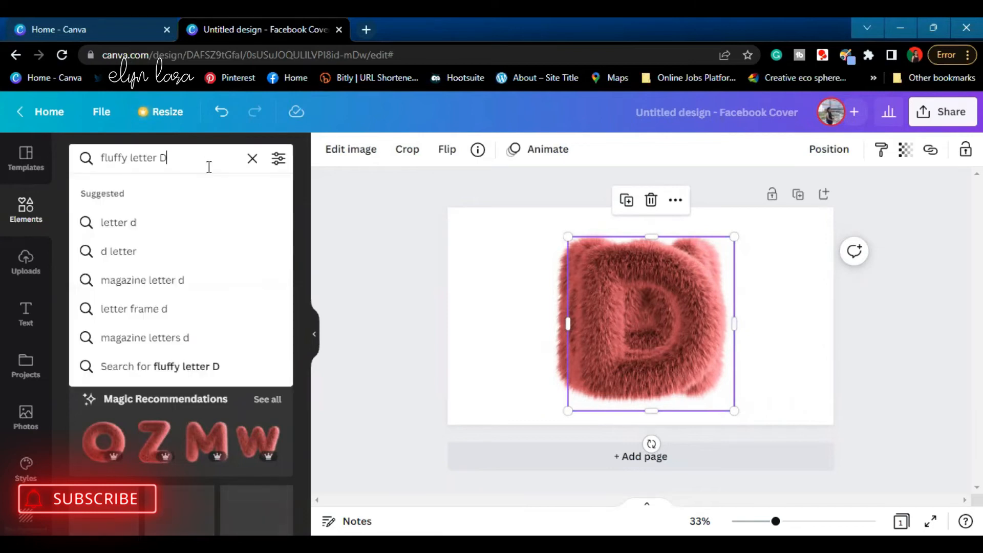
pyautogui.press('BackSpace')
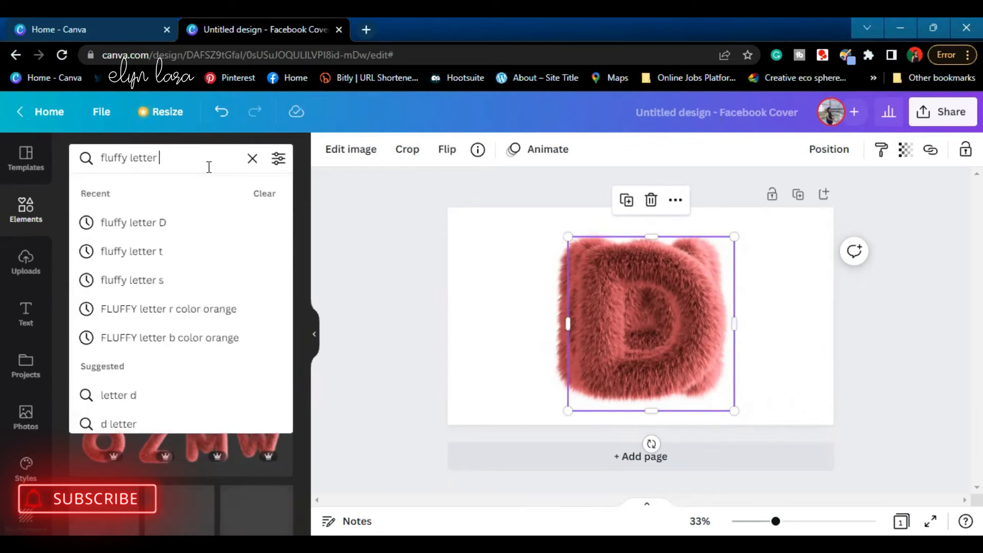
pyautogui.write('y')
pyautogui.press('Return')
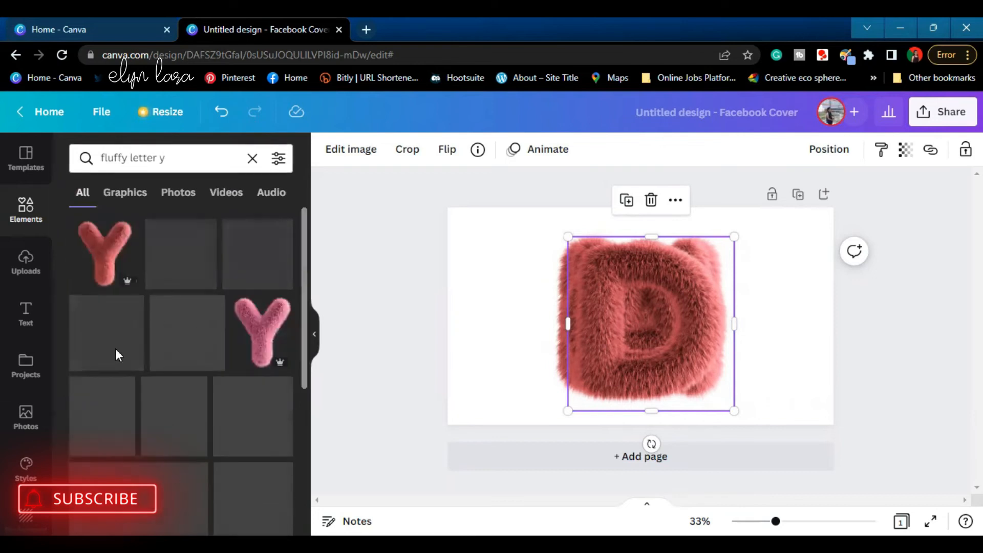
pyautogui.click(102, 250)
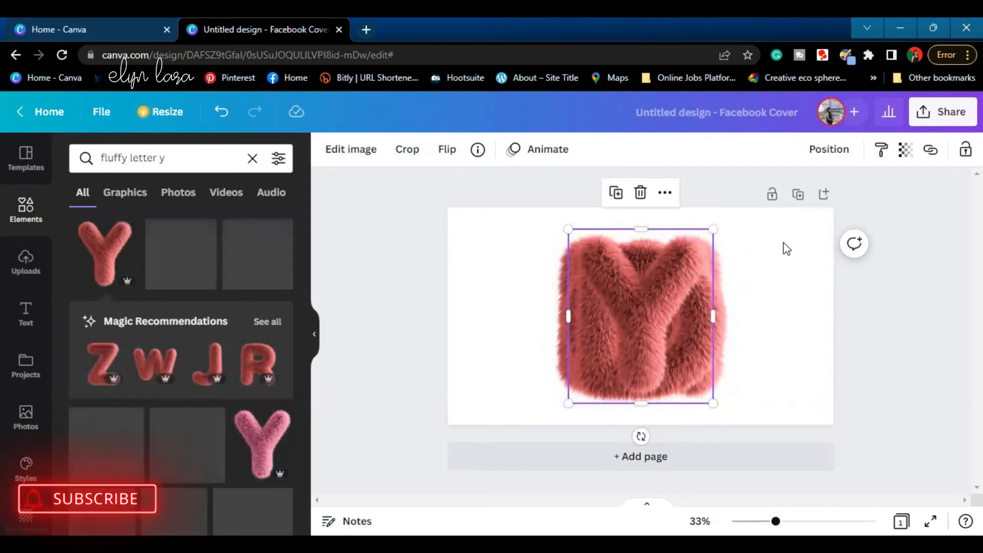
# Group all the stacked fluffy letters on the page and scale the group down proportionally
pyautogui.click(783, 258)
pyautogui.moveTo(783, 253); pyautogui.dragTo(533, 405)
pyautogui.click(805, 153)
pyautogui.moveTo(734, 228); pyautogui.dragTo(670, 293)
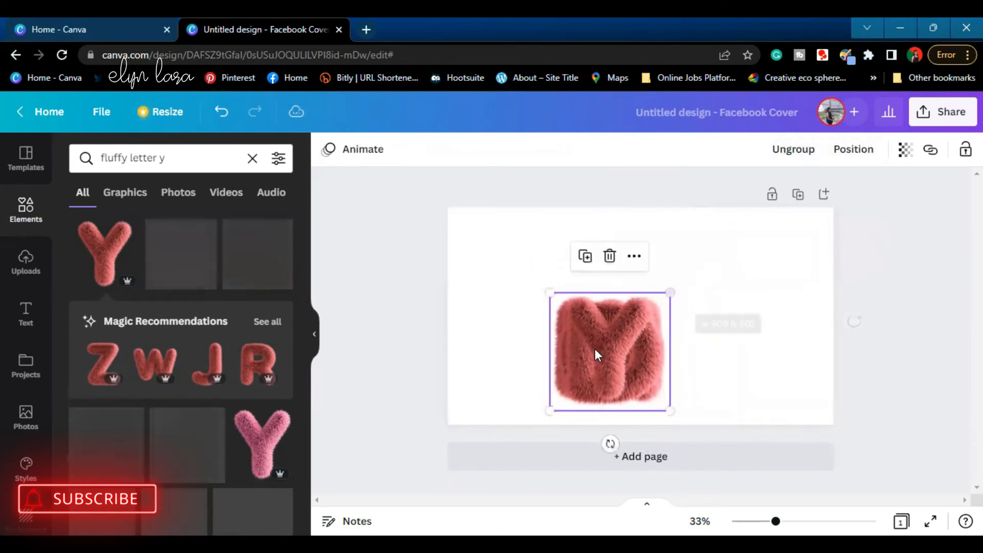
# Move the group of stacked fluffy letters toward the page's left edge and scale it down proportionally
pyautogui.moveTo(592, 333); pyautogui.dragTo(504, 318)
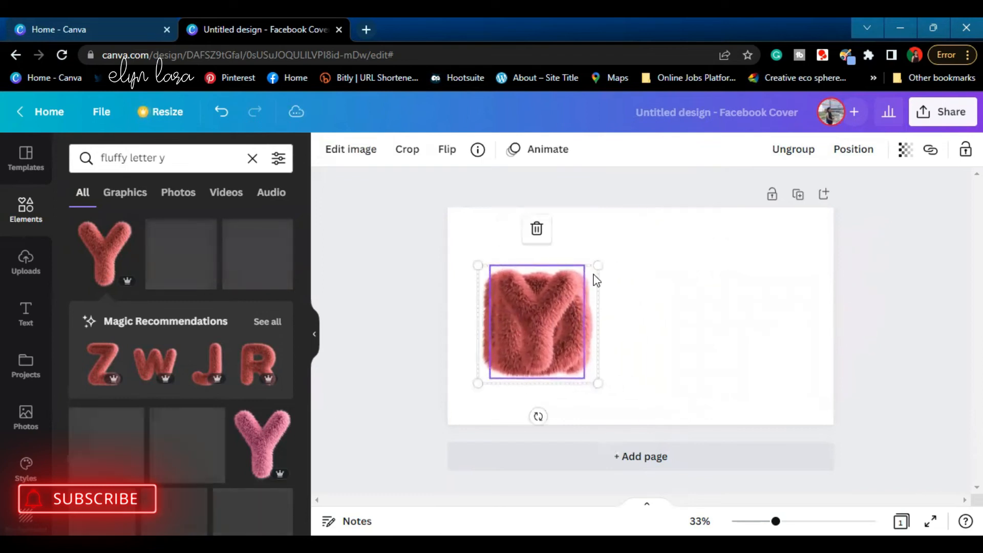
pyautogui.moveTo(598, 266); pyautogui.dragTo(572, 291)
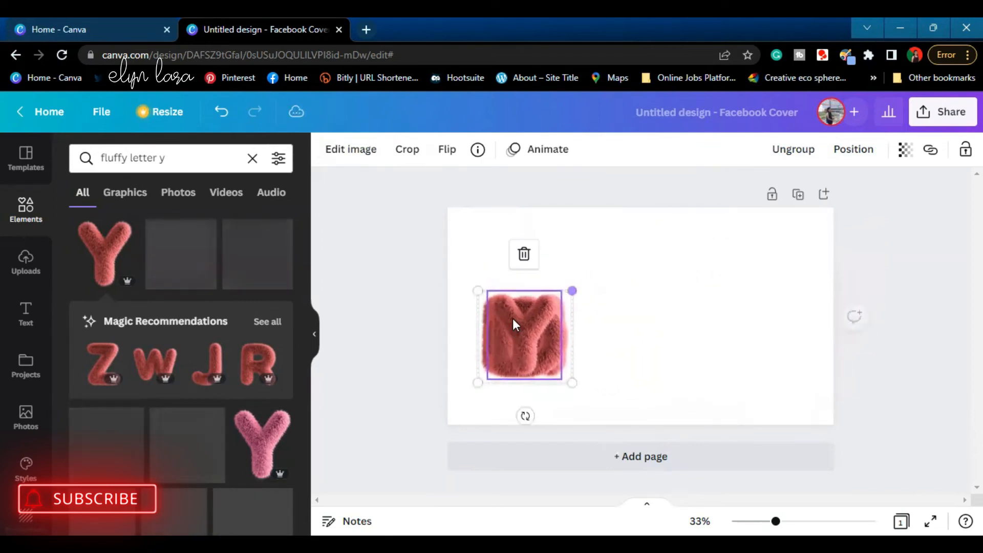
pyautogui.click(588, 333)
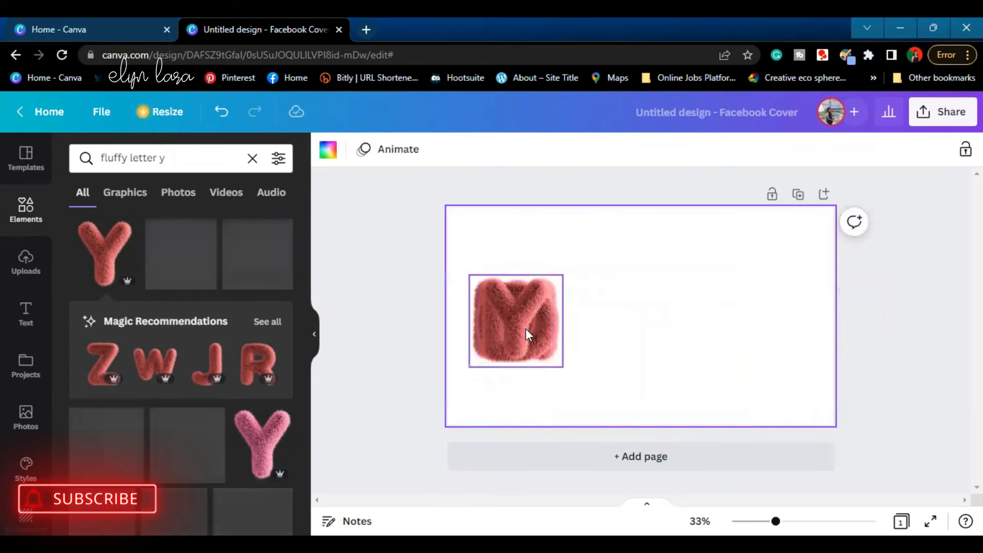
# Ungroup the stacked letters and spread O, D and Y out in a row to the right of the remaining stack
pyautogui.click(525, 328)
pyautogui.click(801, 149)
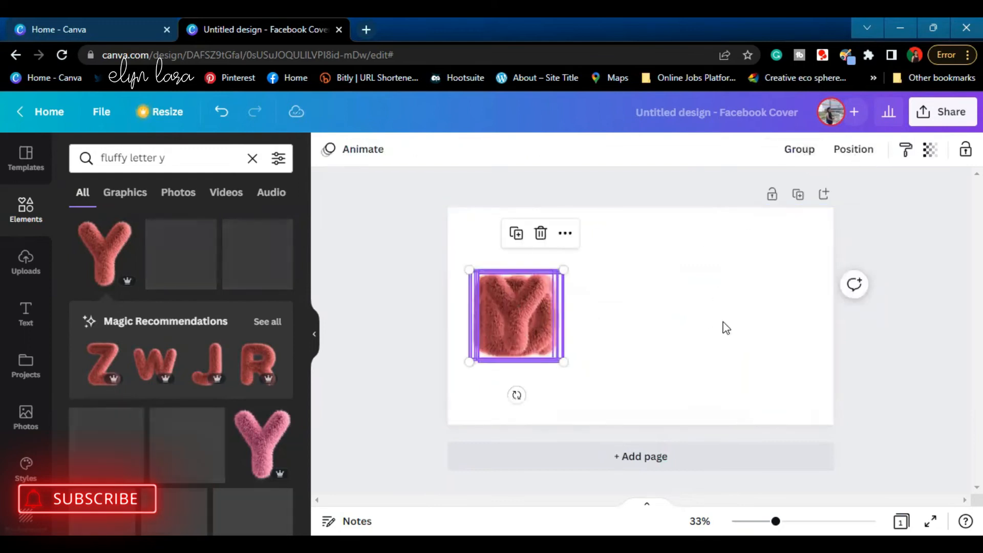
pyautogui.moveTo(523, 324); pyautogui.dragTo(686, 317)
pyautogui.moveTo(507, 322); pyautogui.dragTo(596, 318)
pyautogui.keyDown('shift'); pyautogui.click(482, 325); pyautogui.keyUp('shift')
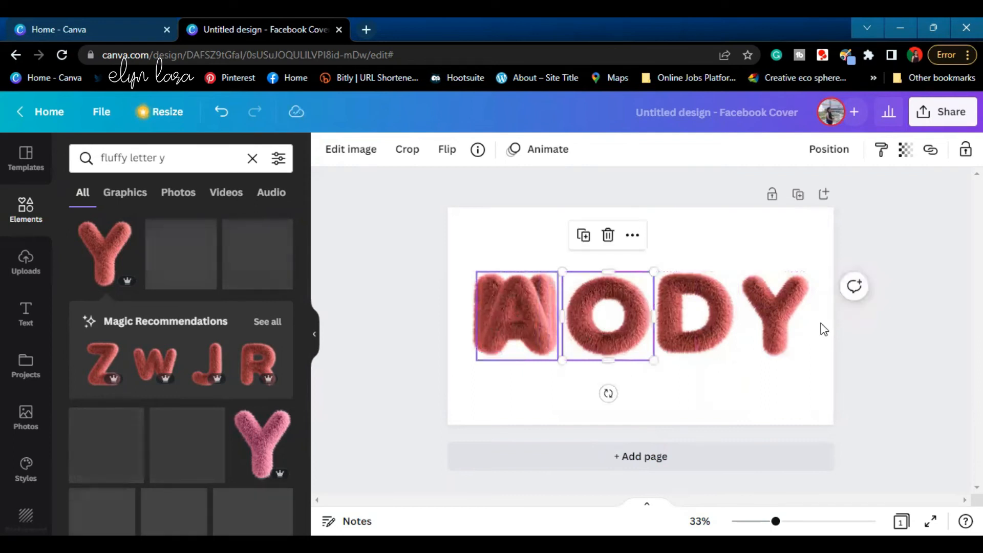
pyautogui.click(804, 369)
# Group all the fluffy letters again and scale the group down so the row takes up less of the page width
pyautogui.moveTo(804, 264); pyautogui.dragTo(456, 352)
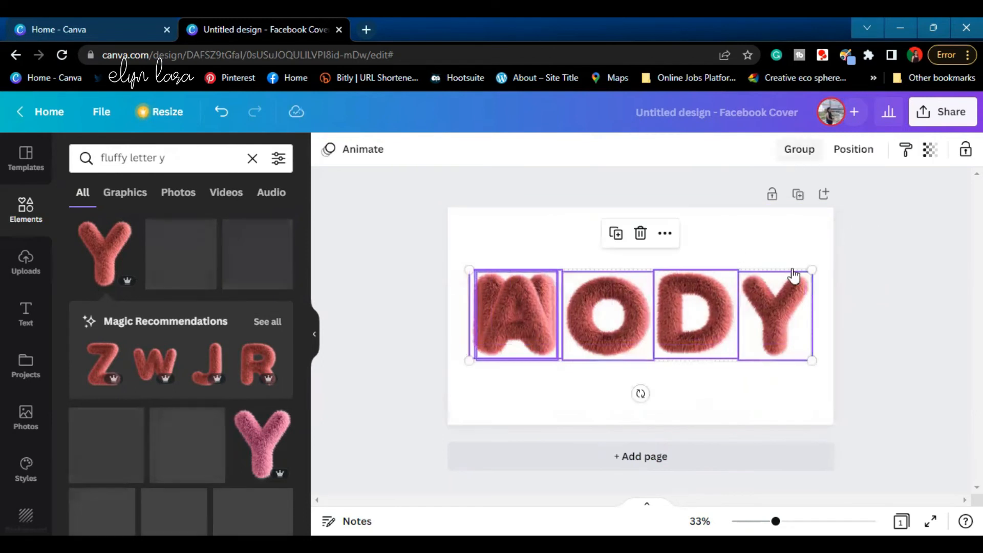
pyautogui.hotkey('ctrl', 'g')
pyautogui.moveTo(816, 271); pyautogui.dragTo(709, 296)
pyautogui.click(609, 327)
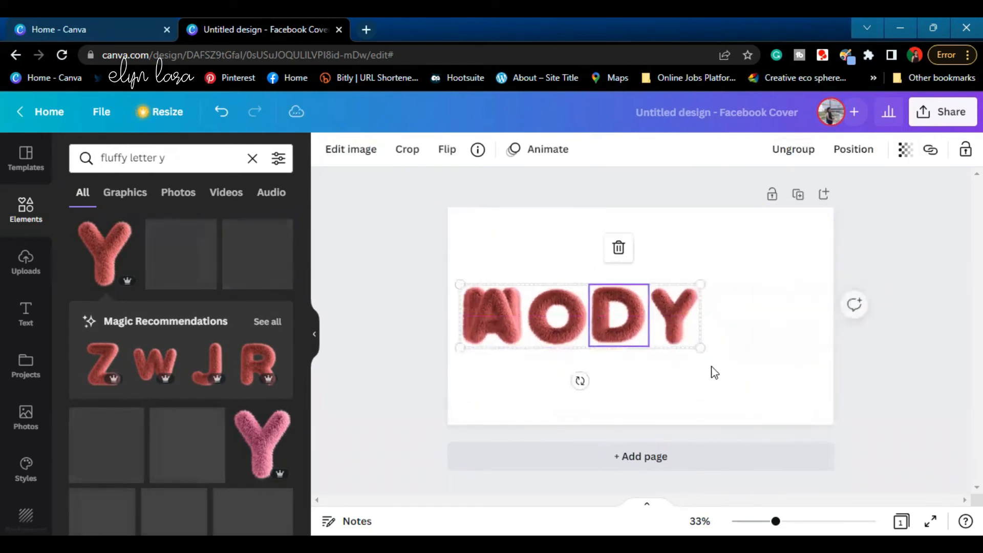
pyautogui.click(723, 297)
pyautogui.click(608, 342)
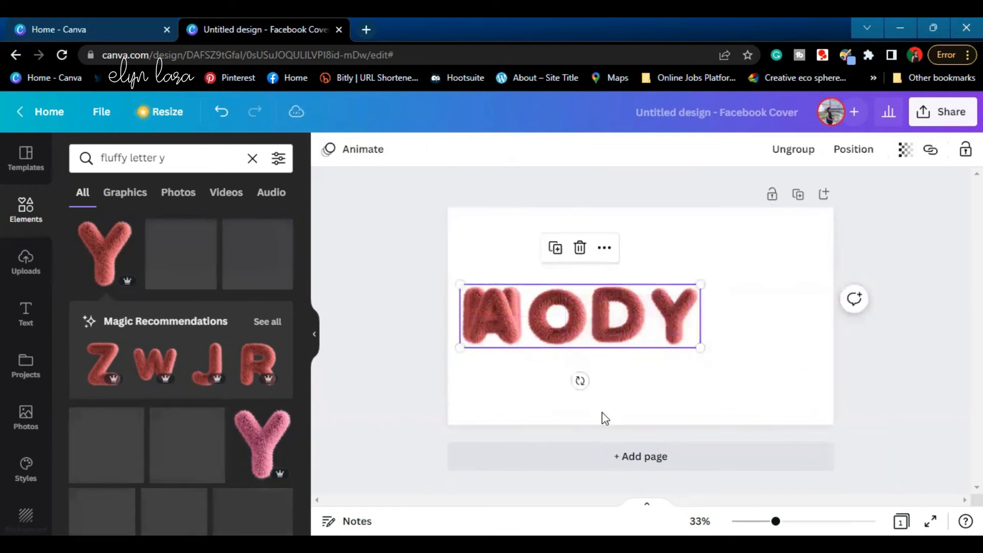
# Ungroup the letters, then move Y near the page's right edge and D partway toward it, leaving one-letter gaps on both sides of D
pyautogui.click(795, 151)
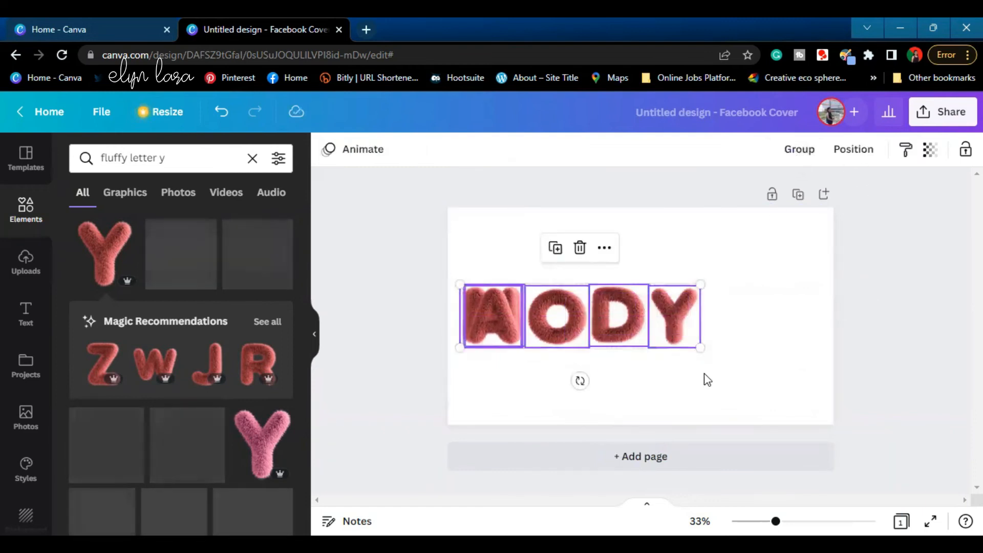
pyautogui.click(717, 390)
pyautogui.moveTo(761, 322); pyautogui.dragTo(794, 321)
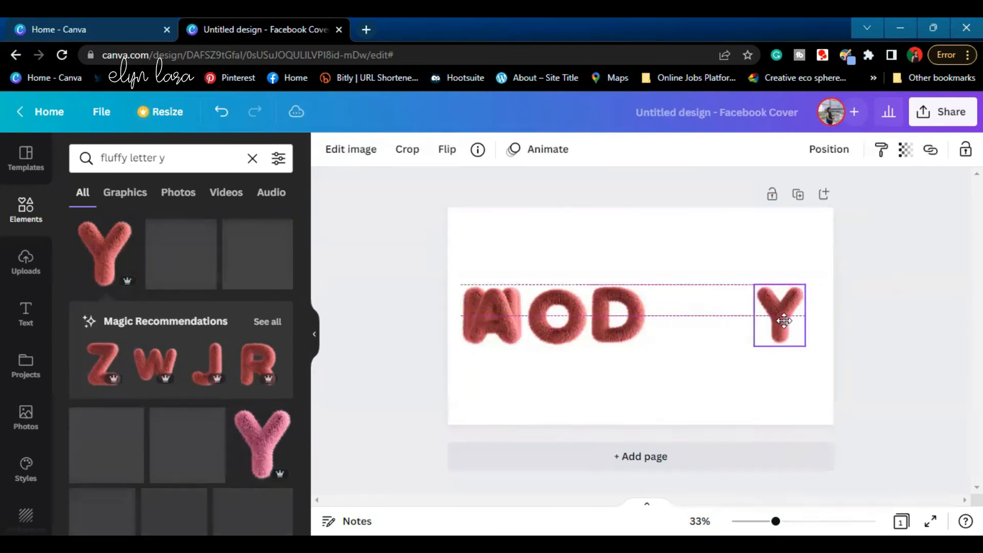
pyautogui.click(625, 318)
pyautogui.moveTo(625, 318); pyautogui.dragTo(732, 314)
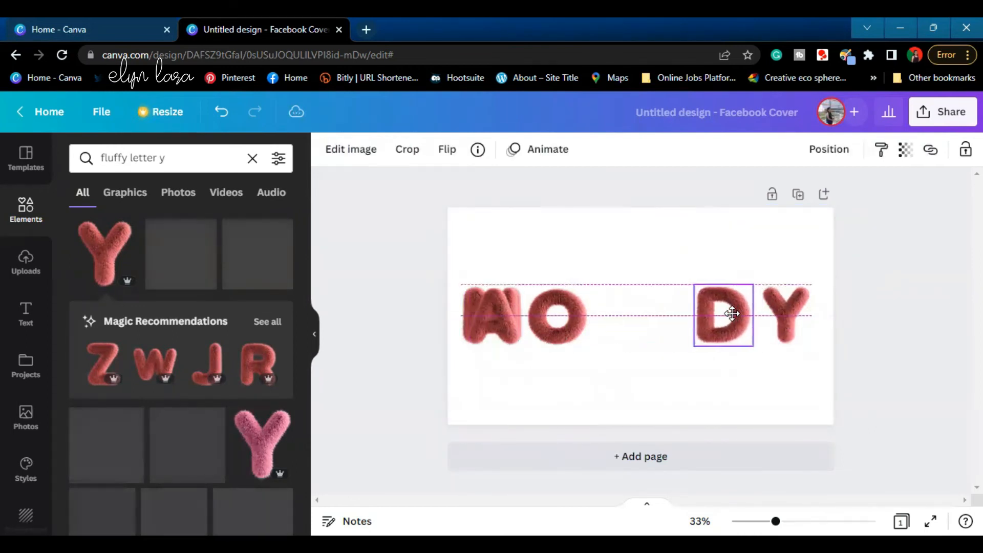
pyautogui.click(549, 320)
pyautogui.moveTo(694, 323); pyautogui.dragTo(657, 323)
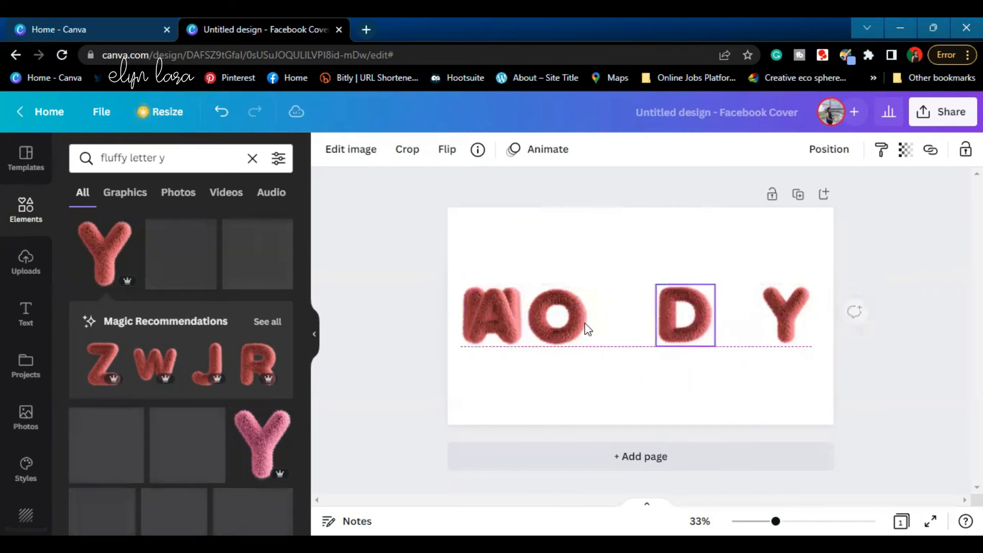
# Place the letter A between D and Y and the letter N between O and D to spell MONDAY
pyautogui.moveTo(501, 326); pyautogui.dragTo(739, 318)
pyautogui.moveTo(494, 315); pyautogui.dragTo(627, 310)
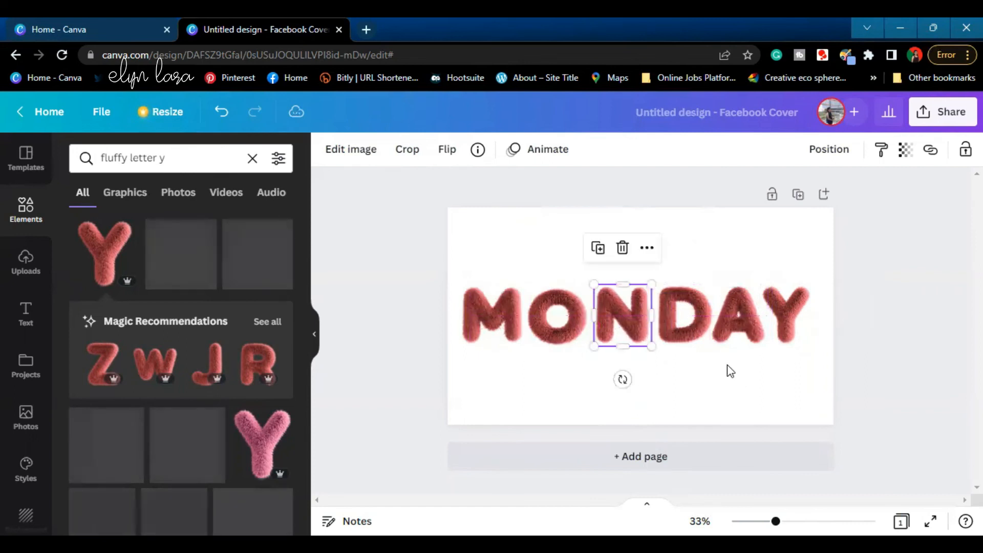
pyautogui.click(920, 358)
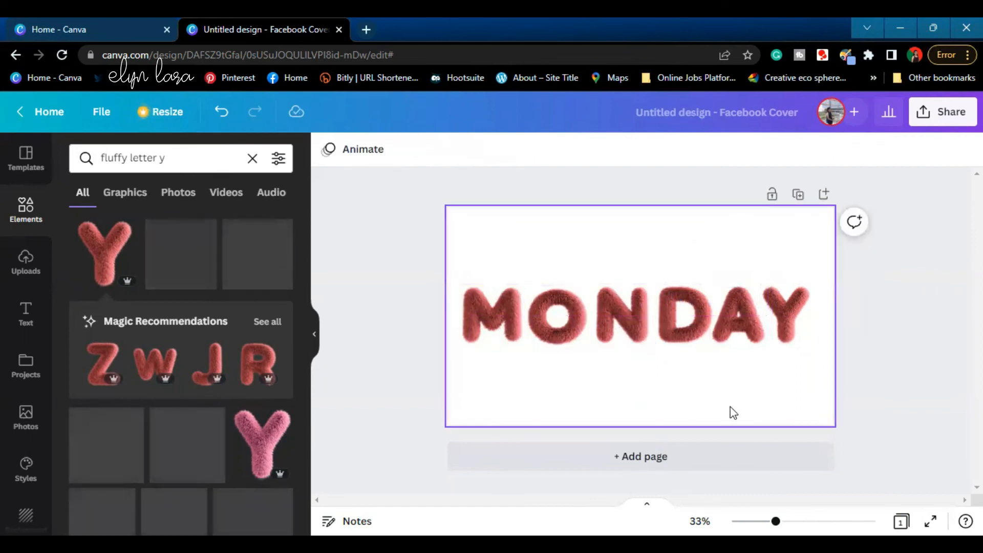
pyautogui.click(567, 333)
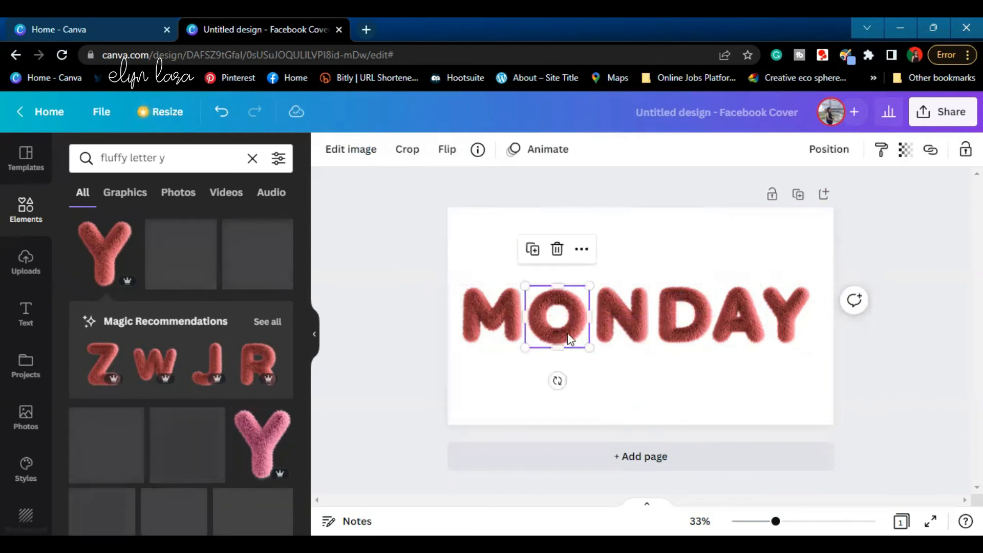
pyautogui.press('Escape')
pyautogui.click(617, 342)
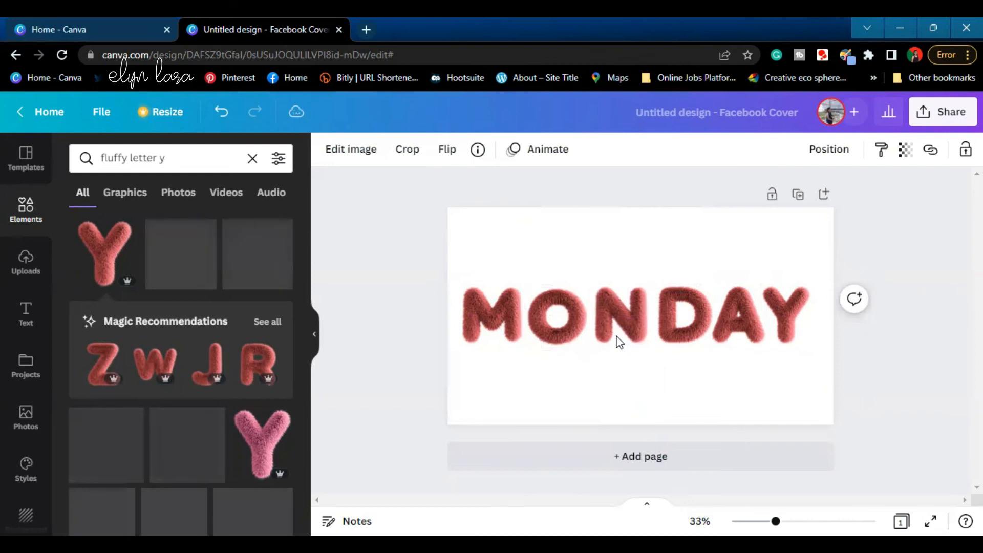
pyautogui.click(684, 325)
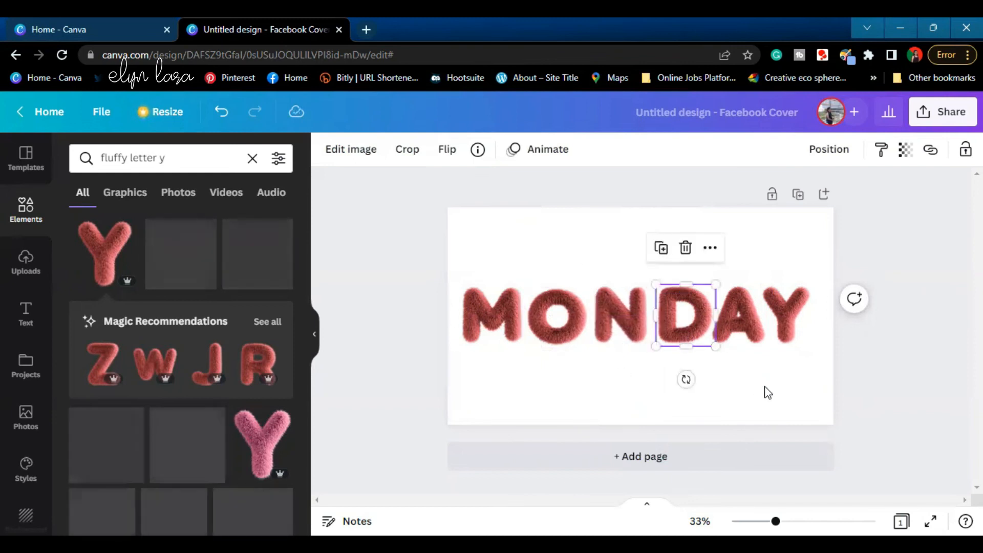
pyautogui.click(902, 378)
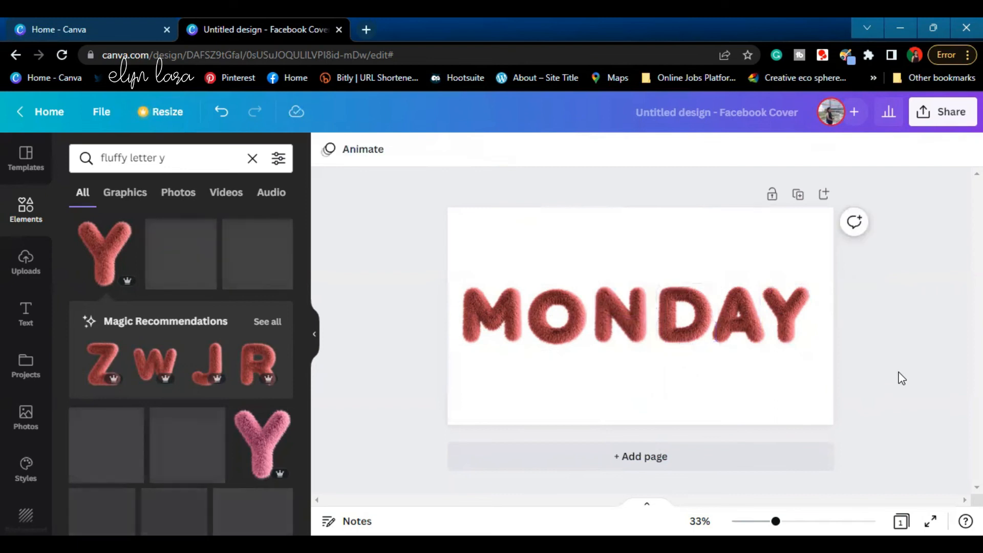
# Group all the MONDAY letters and centre the group horizontally on the page
pyautogui.moveTo(817, 264); pyautogui.dragTo(494, 346)
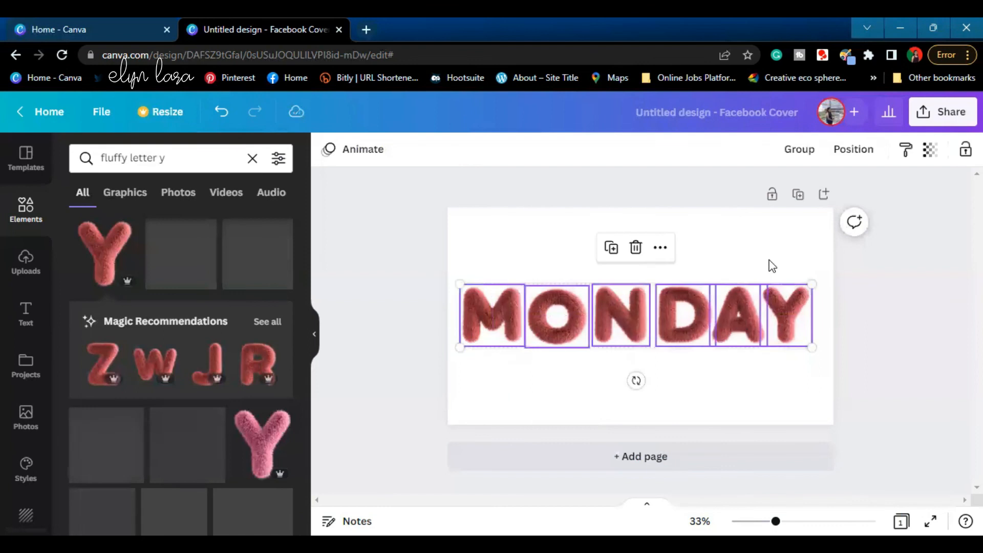
pyautogui.click(802, 154)
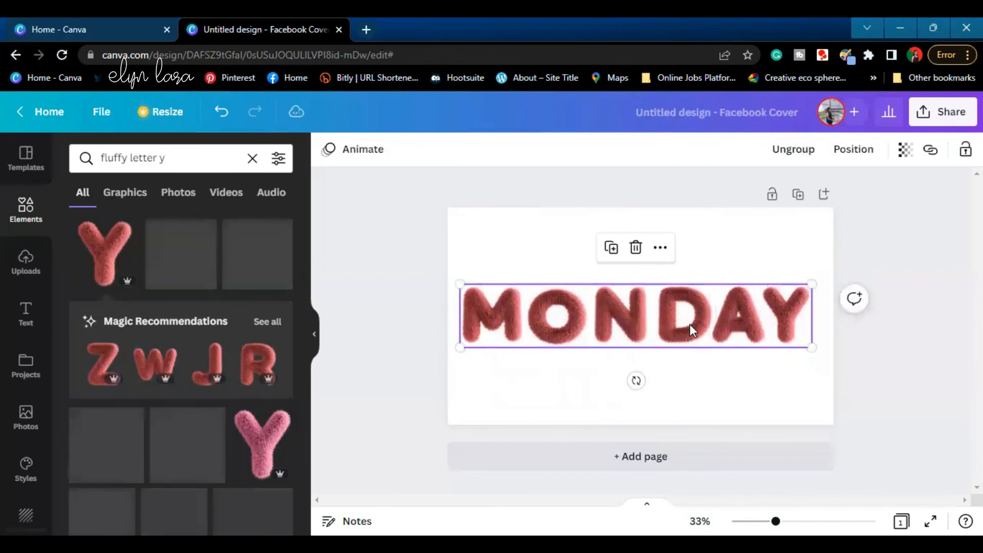
pyautogui.moveTo(689, 324); pyautogui.dragTo(691, 325)
pyautogui.click(775, 400)
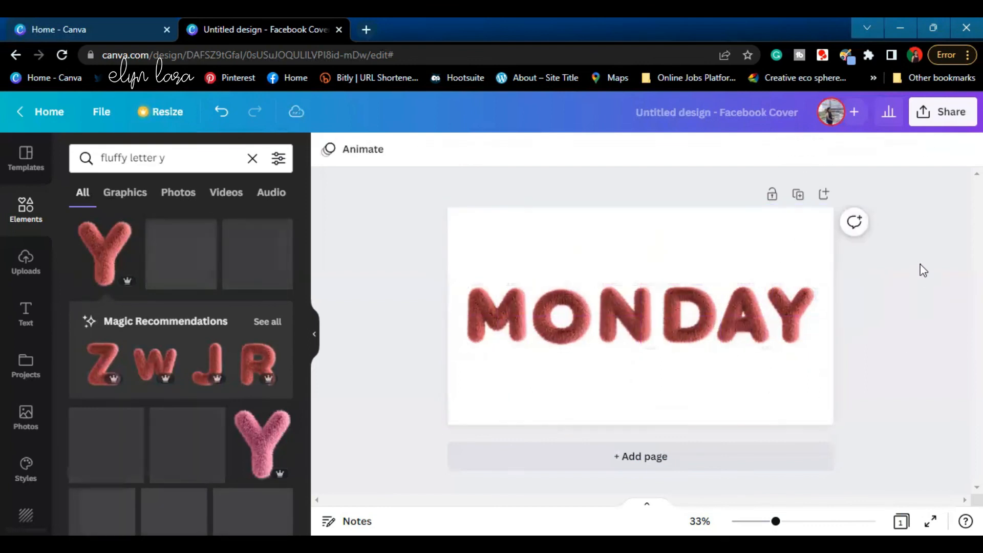